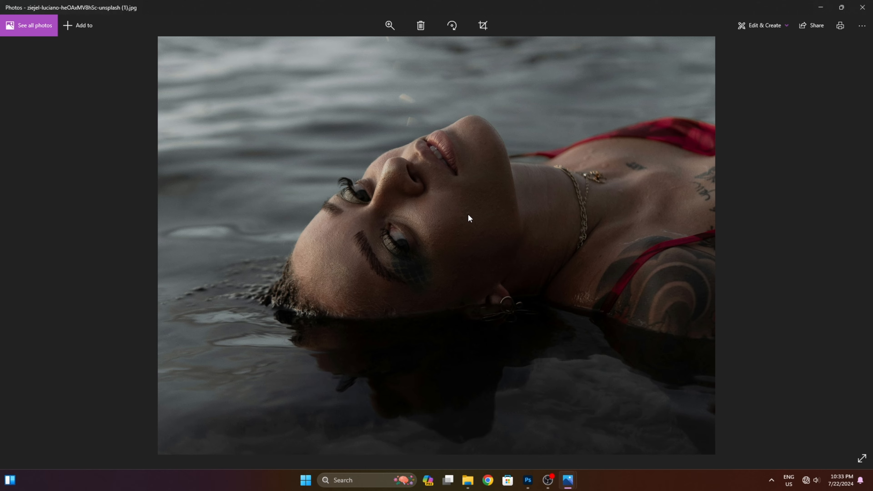
View the unedited portrait of the woman in the water in the photo viewer, and switch to Photoshop
{"action": "scroll", "coordinate": [468, 215], "scroll_direction": "up", "scroll_amount": 5}
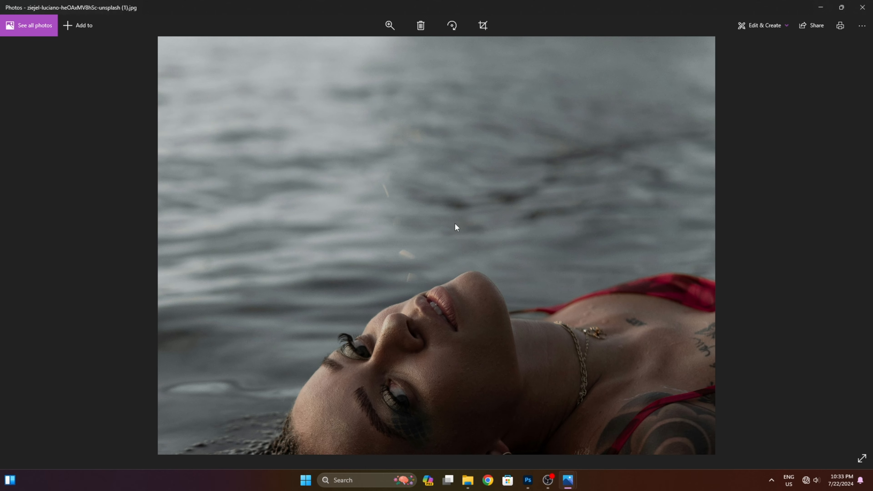
{"action": "scroll", "coordinate": [471, 285], "scroll_direction": "down", "scroll_amount": 4}
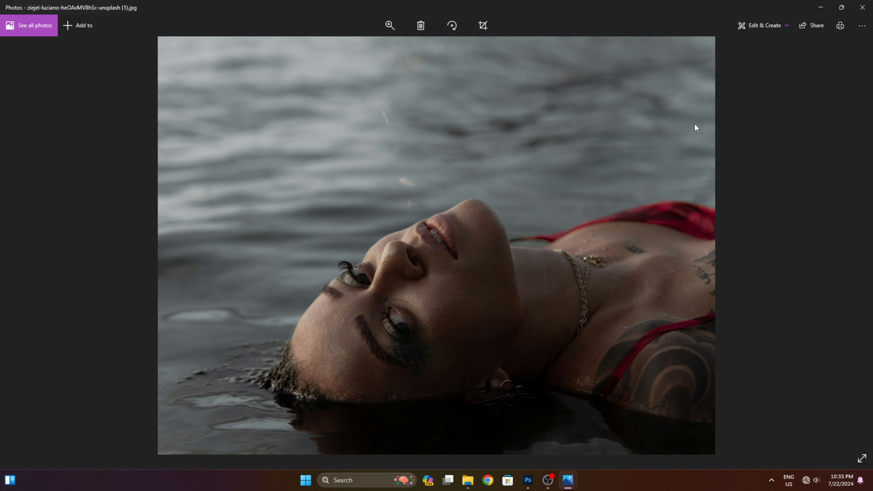
{"action": "left_click", "coordinate": [811, 8]}
{"action": "left_click", "coordinate": [22, 152]}
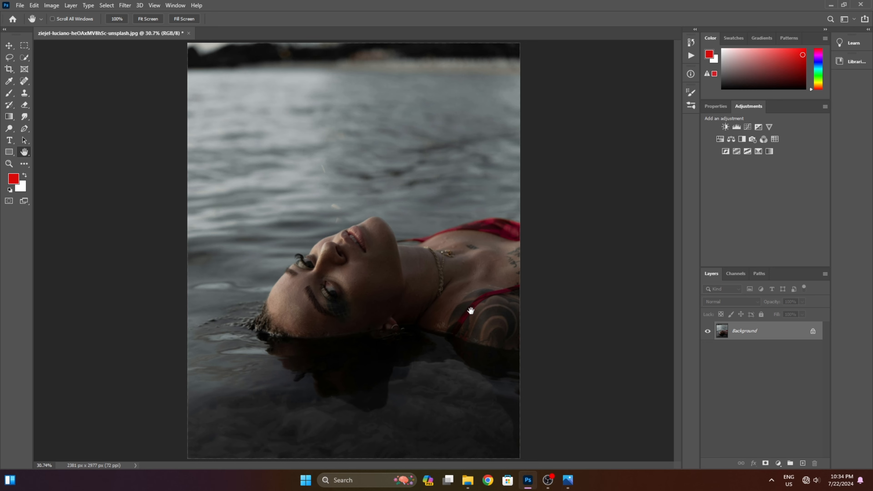
Set the Crop tool's aspect ratio to 4 : 5 (8 : 10) for the portrait
{"action": "scroll", "coordinate": [476, 304], "scroll_direction": "up", "scroll_amount": 4}
{"action": "left_click_drag", "start_coordinate": [482, 336], "coordinate": [470, 275]}
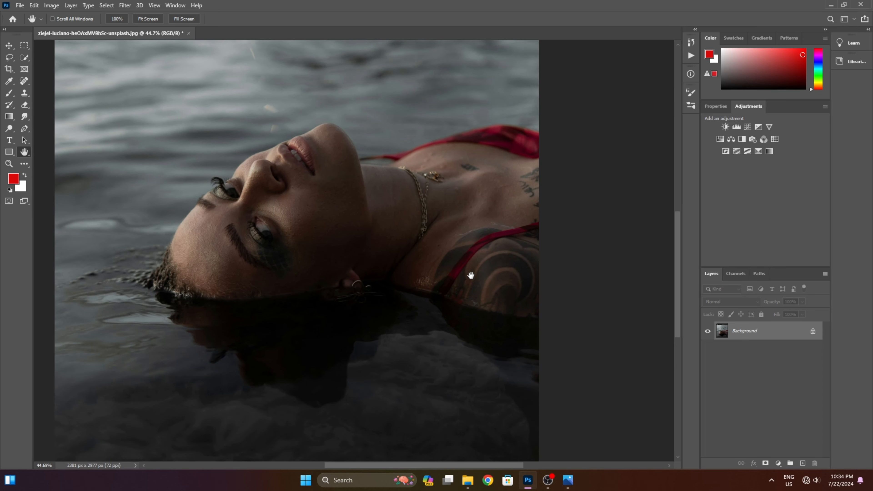
{"action": "scroll", "coordinate": [489, 344], "scroll_direction": "down", "scroll_amount": 1}
{"action": "scroll", "coordinate": [489, 344], "scroll_direction": "down", "scroll_amount": 3}
{"action": "left_click", "coordinate": [9, 69]}
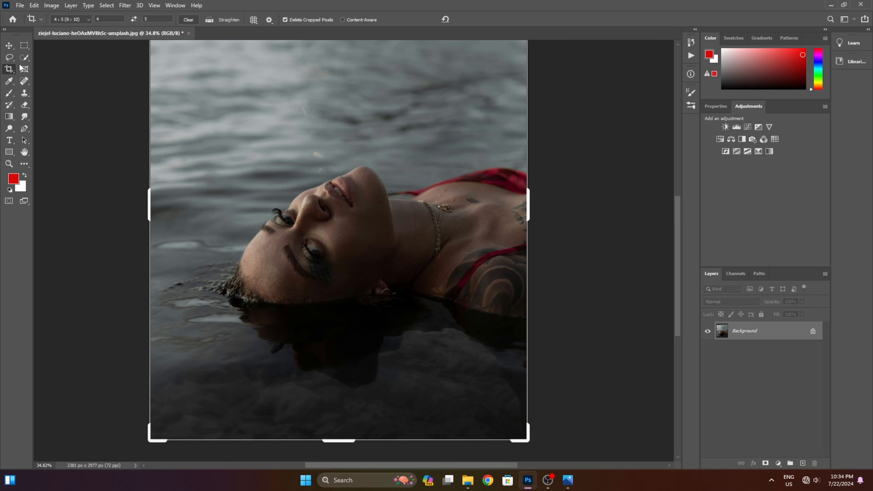
{"action": "left_click", "coordinate": [68, 20]}
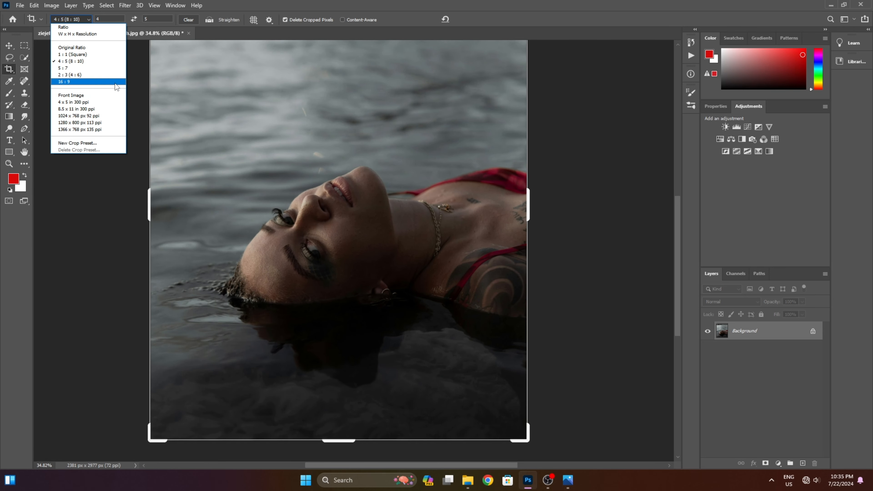
{"action": "left_click", "coordinate": [114, 66]}
{"action": "left_click", "coordinate": [476, 18]}
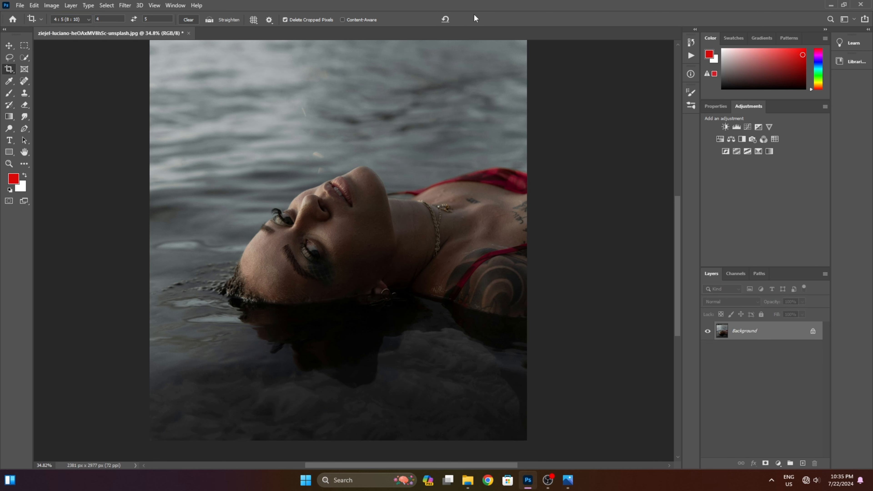
Examine the portrait up close, checking the face, neck, tattooed shoulder and surrounding water
{"action": "scroll", "coordinate": [403, 167], "scroll_direction": "up", "scroll_amount": 2}
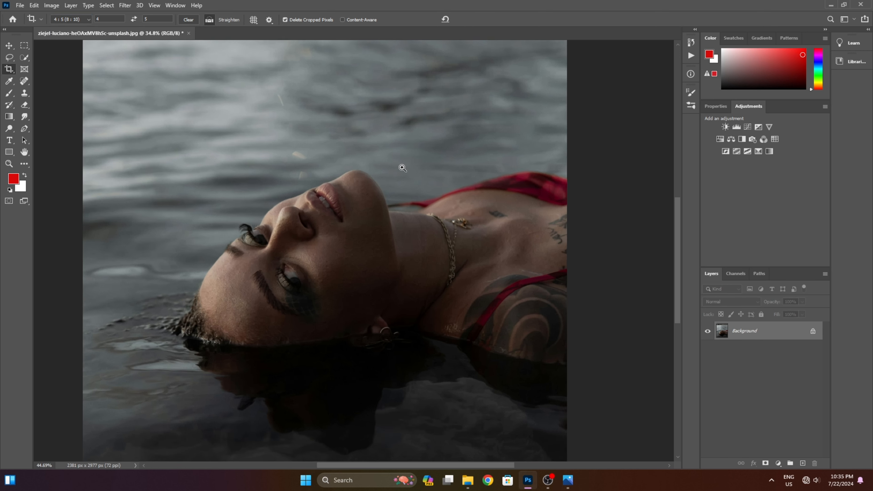
{"action": "scroll", "coordinate": [403, 167], "scroll_direction": "up", "scroll_amount": 1}
{"action": "scroll", "coordinate": [400, 189], "scroll_direction": "down", "scroll_amount": 2}
{"action": "double_click", "coordinate": [24, 152]}
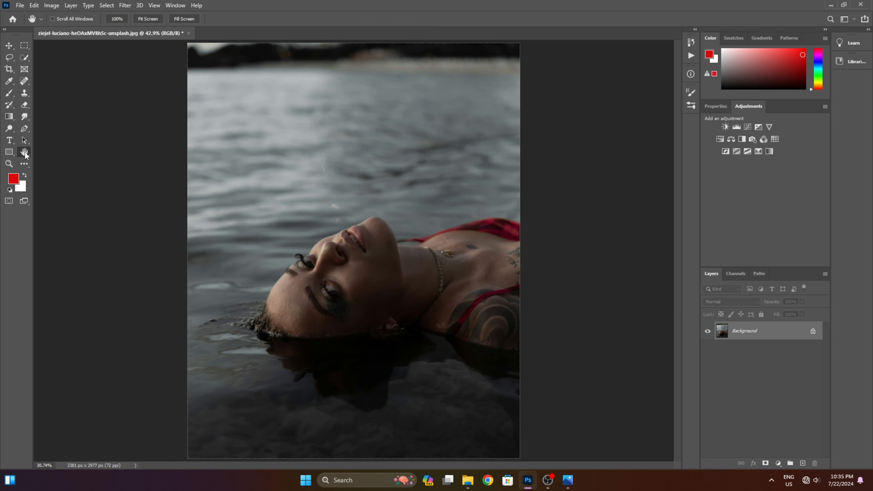
{"action": "scroll", "coordinate": [399, 234], "scroll_direction": "up", "scroll_amount": 3}
{"action": "scroll", "coordinate": [399, 237], "scroll_direction": "down", "scroll_amount": 4}
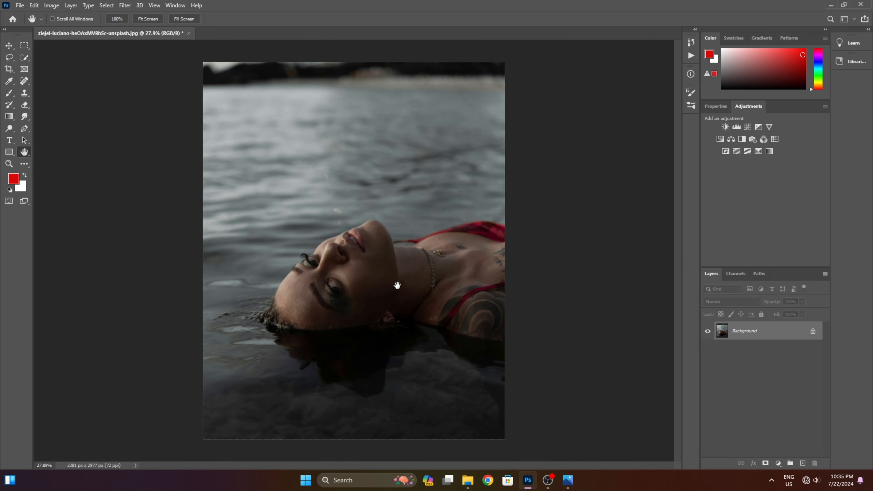
{"action": "scroll", "coordinate": [384, 278], "scroll_direction": "up", "scroll_amount": 3}
{"action": "left_click_drag", "start_coordinate": [419, 318], "coordinate": [420, 284]}
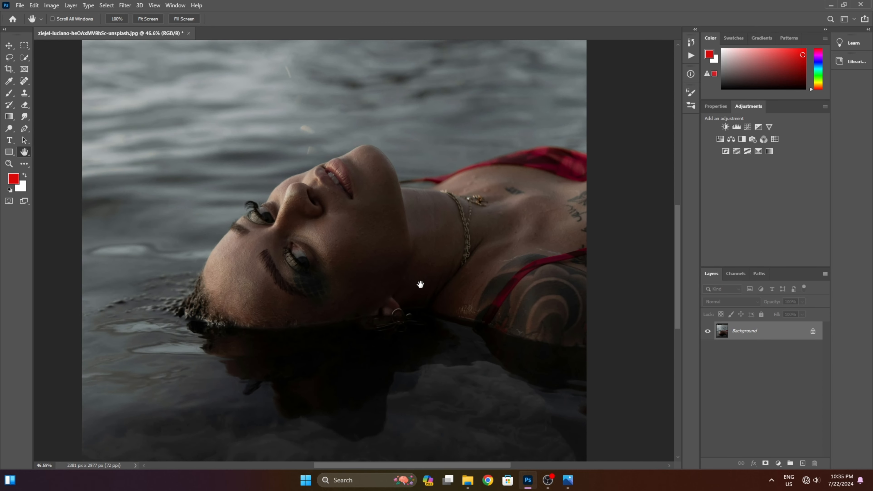
{"action": "scroll", "coordinate": [481, 306], "scroll_direction": "up", "scroll_amount": 4}
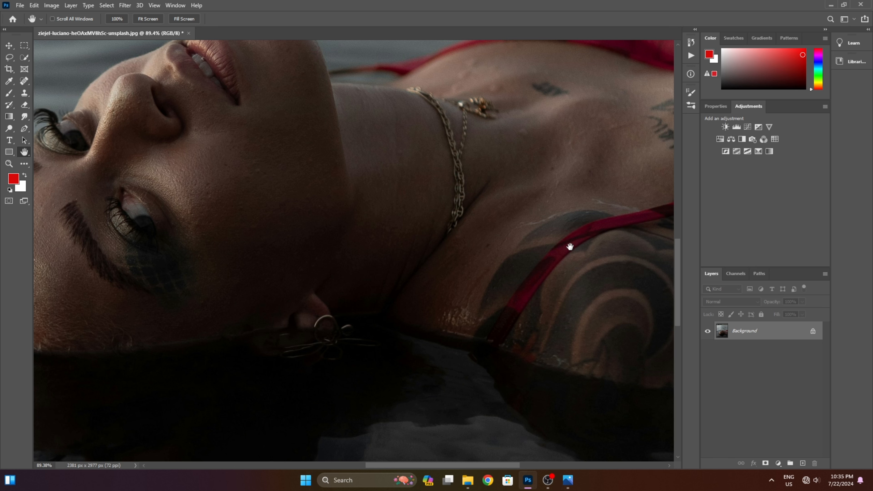
{"action": "scroll", "coordinate": [571, 247], "scroll_direction": "down", "scroll_amount": 4}
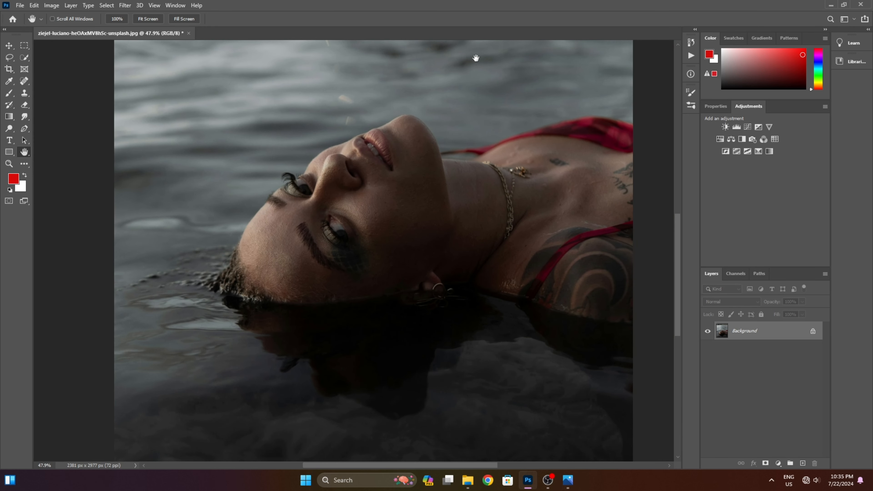
{"action": "left_click_drag", "start_coordinate": [476, 58], "coordinate": [522, 98]}
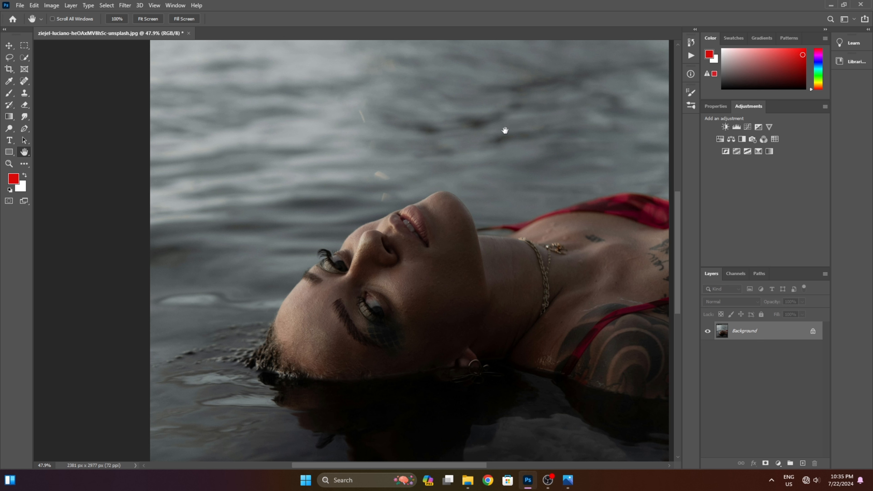
Show the document properties and duplicate the Background layer
{"action": "left_click", "coordinate": [710, 108]}
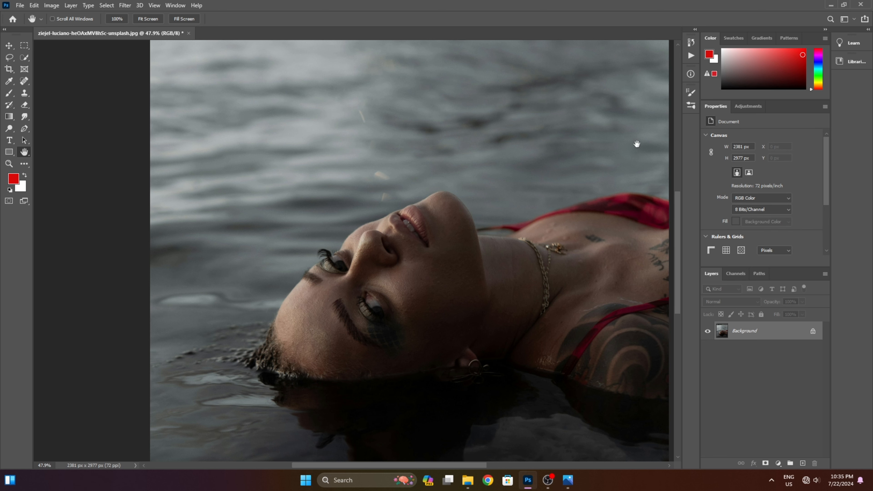
{"action": "left_click_drag", "start_coordinate": [635, 142], "coordinate": [544, 185]}
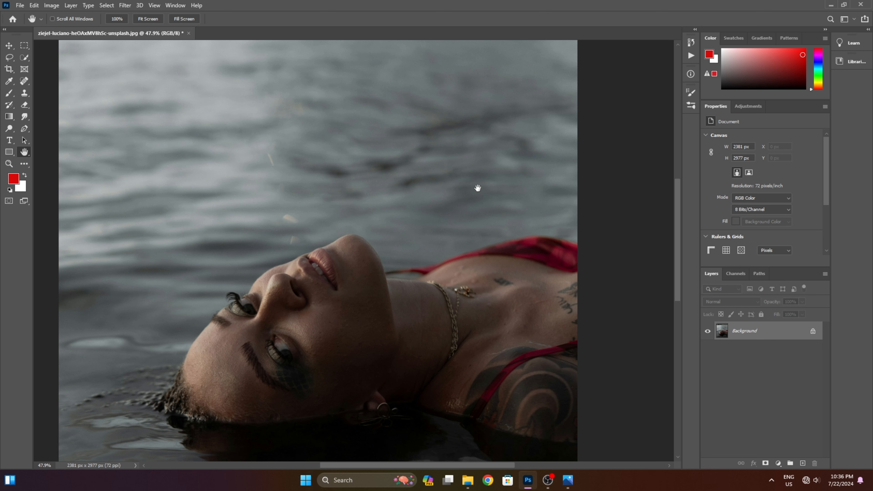
{"action": "left_click_drag", "start_coordinate": [298, 189], "coordinate": [344, 116]}
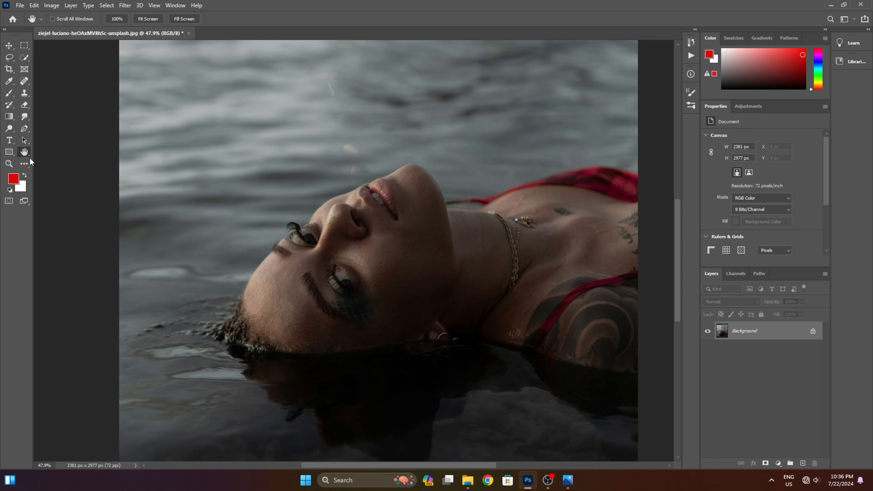
{"action": "double_click", "coordinate": [26, 153]}
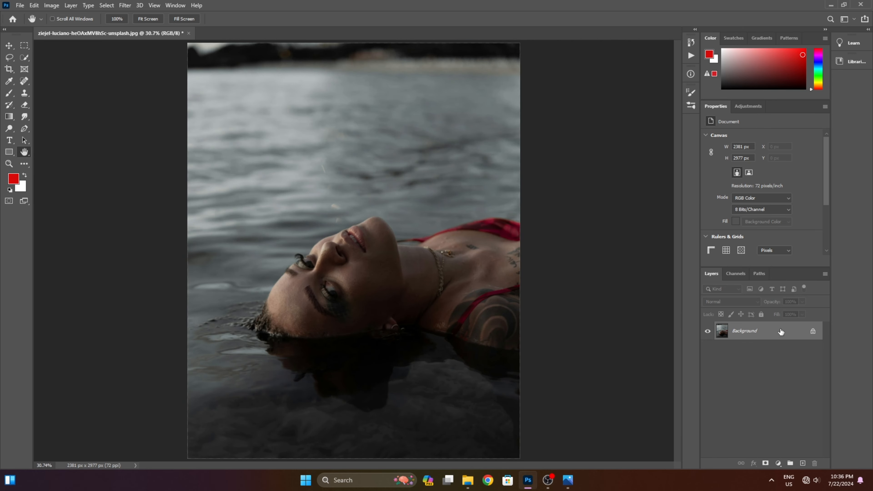
{"action": "left_click_drag", "start_coordinate": [781, 331], "coordinate": [803, 463]}
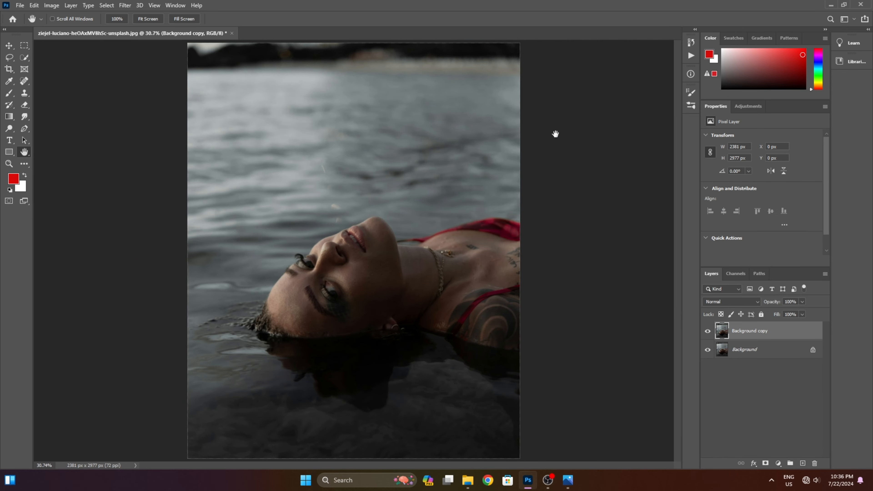
Add a Levels adjustment above the duplicated layer with midtones at 1.13 and the white input at 211
{"action": "left_click", "coordinate": [778, 463]}
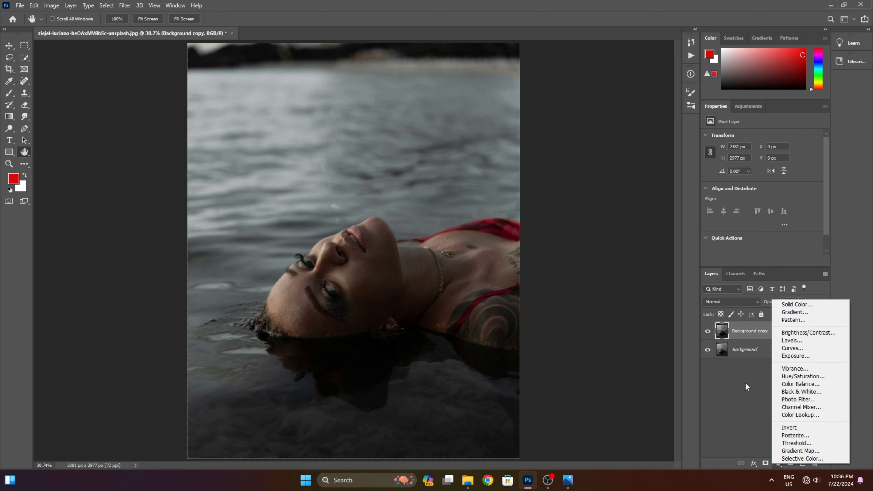
{"action": "left_click", "coordinate": [792, 340]}
{"action": "left_click_drag", "start_coordinate": [817, 203], "coordinate": [719, 203]}
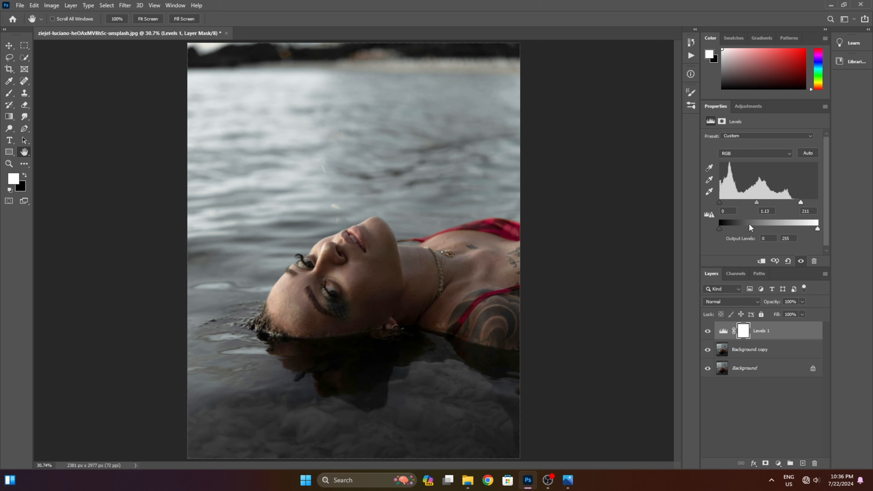
Add a Curves adjustment, moving its white point inward and slightly adjusting the midtone and black points
{"action": "left_click", "coordinate": [778, 463]}
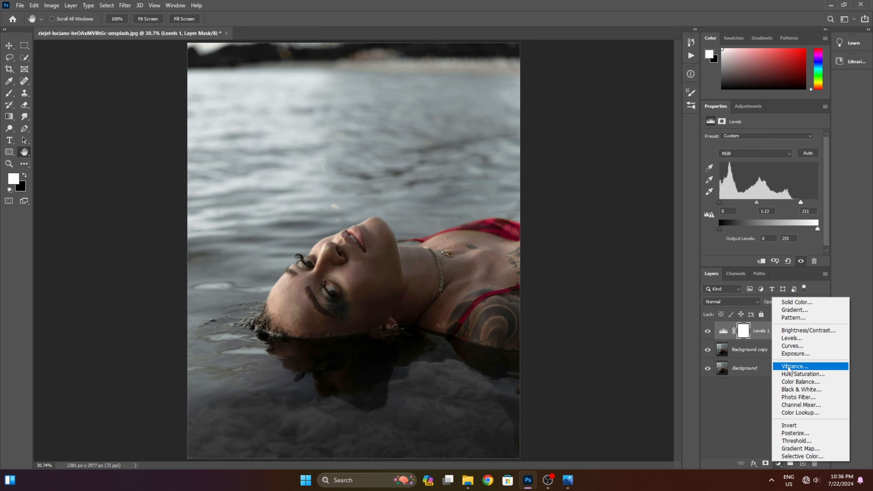
{"action": "left_click", "coordinate": [792, 346]}
{"action": "left_click_drag", "start_coordinate": [810, 159], "coordinate": [805, 161]}
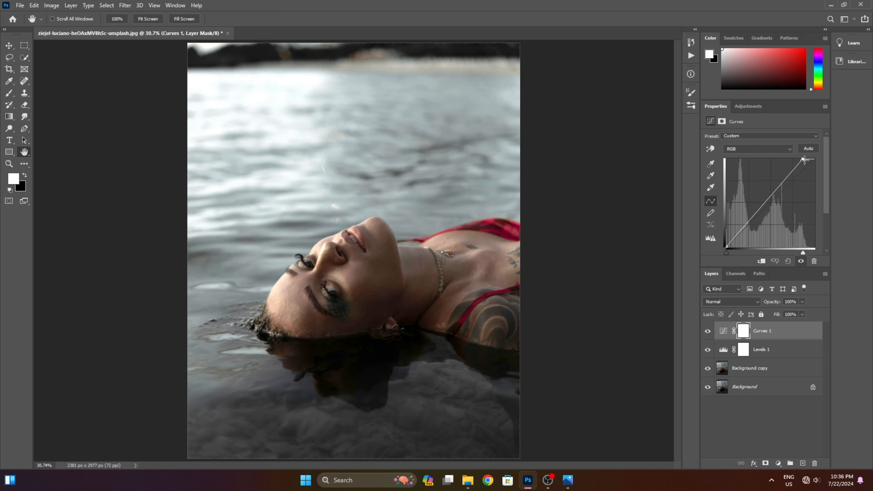
{"action": "mouse_move", "coordinate": [775, 196]}
{"action": "left_mouse_down"}
{"action": "mouse_move", "coordinate": [774, 207]}
{"action": "mouse_move", "coordinate": [770, 200]}
{"action": "left_mouse_up"}
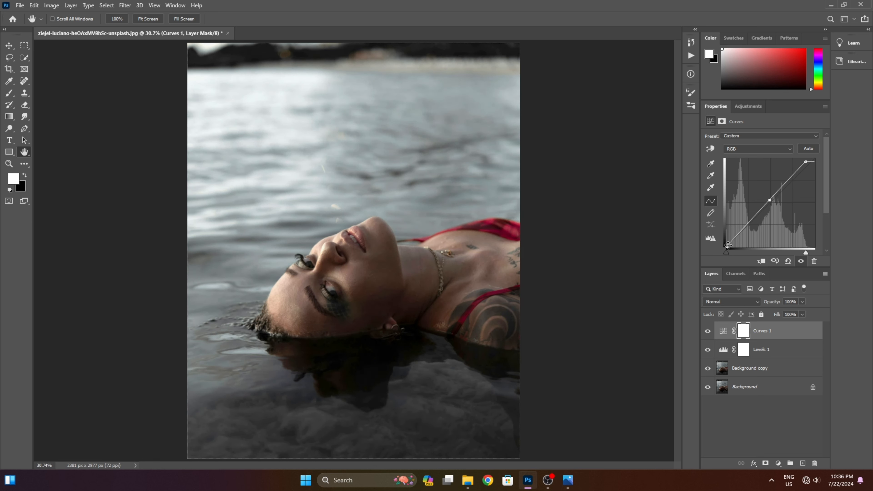
{"action": "left_click_drag", "start_coordinate": [727, 247], "coordinate": [730, 249]}
Merge the Curves, Levels and Background copy layers into one layer
{"action": "left_click", "coordinate": [795, 348], "text": "ctrl"}
{"action": "left_click", "coordinate": [785, 372], "text": "ctrl"}
{"action": "key", "text": "ctrl+e"}
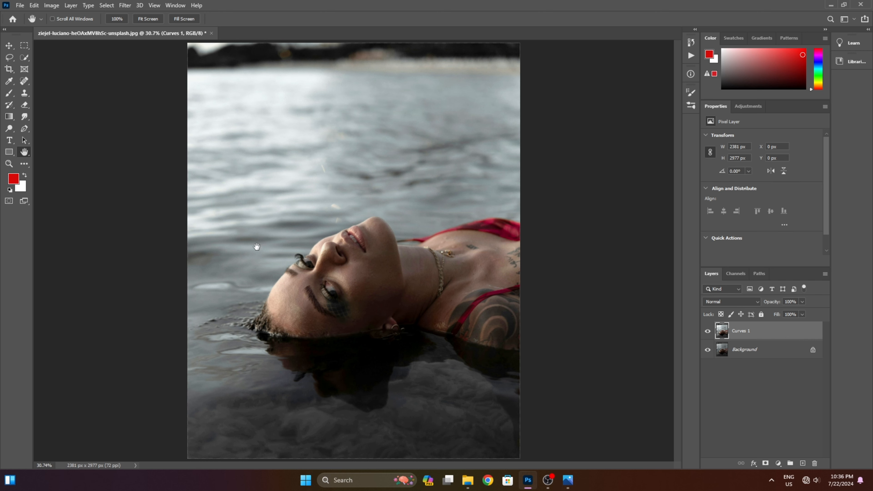
Toggle the merged layer's visibility to compare the tonal corrections with the original photo
{"action": "left_click_drag", "start_coordinate": [388, 190], "coordinate": [360, 235]}
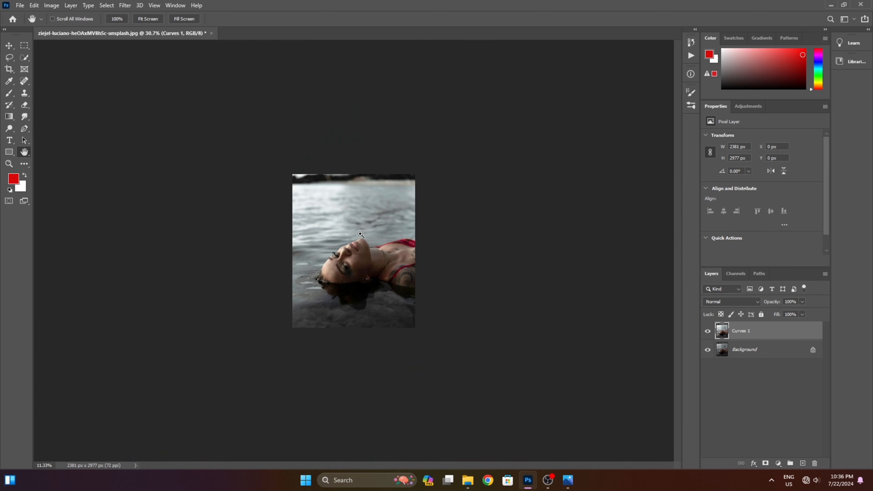
{"action": "left_click_drag", "start_coordinate": [348, 267], "coordinate": [382, 267]}
{"action": "left_click", "coordinate": [708, 332]}
{"action": "left_click", "coordinate": [708, 331]}
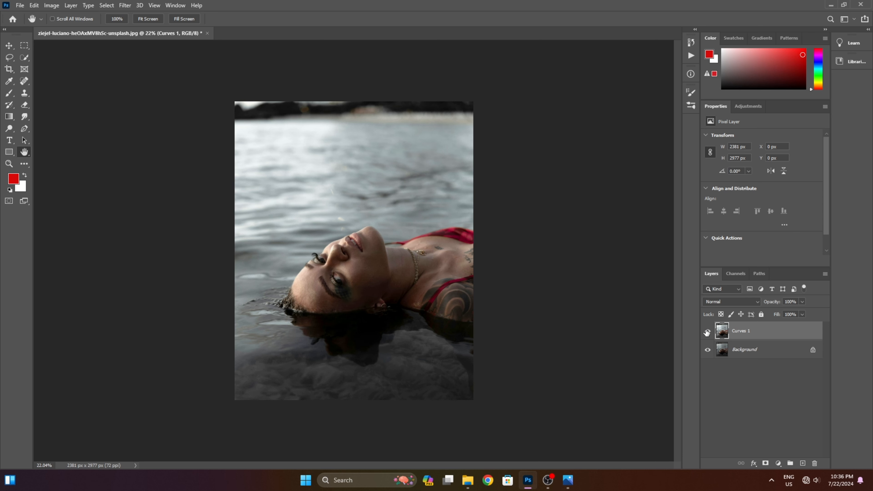
{"action": "double_click", "coordinate": [24, 155]}
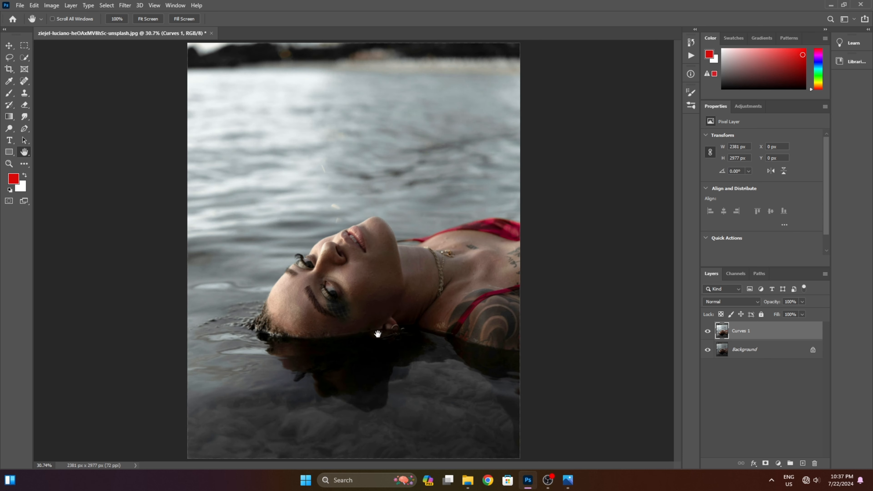
Apply a Shadows/Highlights adjustment to the merged layer with the shadows amount slightly below its default
{"action": "left_click", "coordinate": [51, 5]}
{"action": "mouse_move", "coordinate": [75, 31]}
{"action": "left_click", "coordinate": [173, 182]}
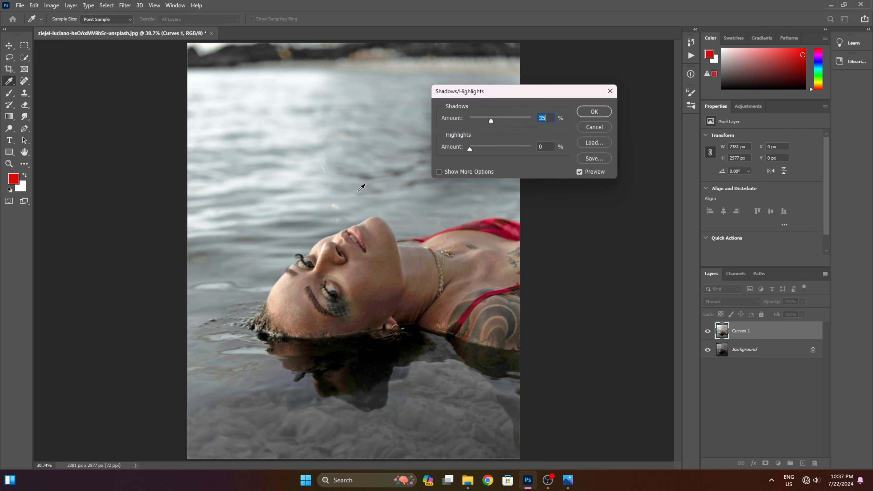
{"action": "mouse_move", "coordinate": [489, 120]}
{"action": "left_mouse_down"}
{"action": "mouse_move", "coordinate": [497, 118]}
{"action": "mouse_move", "coordinate": [486, 118]}
{"action": "left_mouse_up"}
{"action": "left_click", "coordinate": [587, 114]}
Compare the shadow-lifted layer with the original Background by hiding and showing it
{"action": "left_click", "coordinate": [24, 153]}
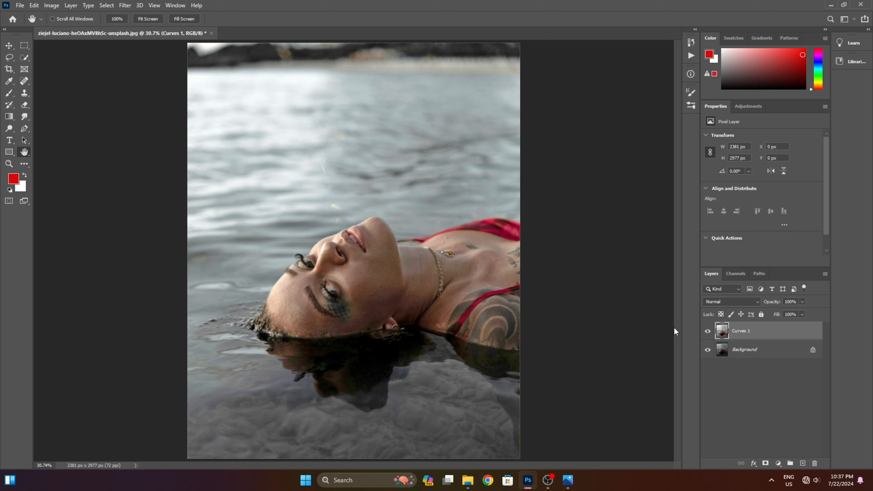
{"action": "left_click", "coordinate": [707, 331]}
{"action": "left_click", "coordinate": [708, 331]}
In the Camera Raw Filter, set Contrast +21, Highlights +14, Shadows -26, Whites +25, Blacks -18, Texture +16 and Clarity +21
{"action": "left_click", "coordinate": [125, 6]}
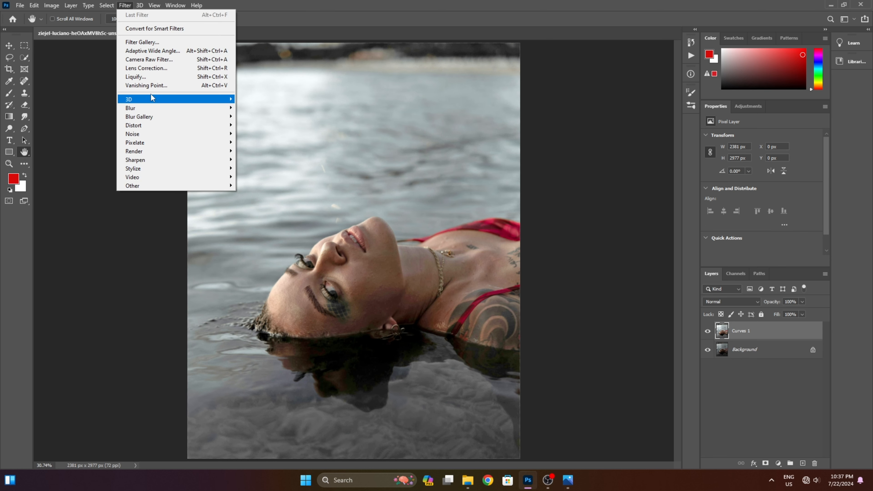
{"action": "left_click", "coordinate": [165, 59]}
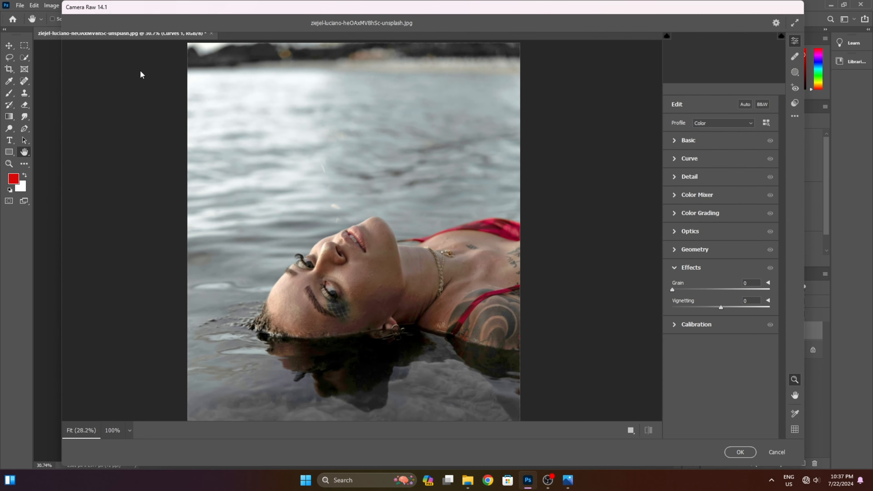
{"action": "left_click", "coordinate": [738, 144]}
{"action": "left_click", "coordinate": [732, 226]}
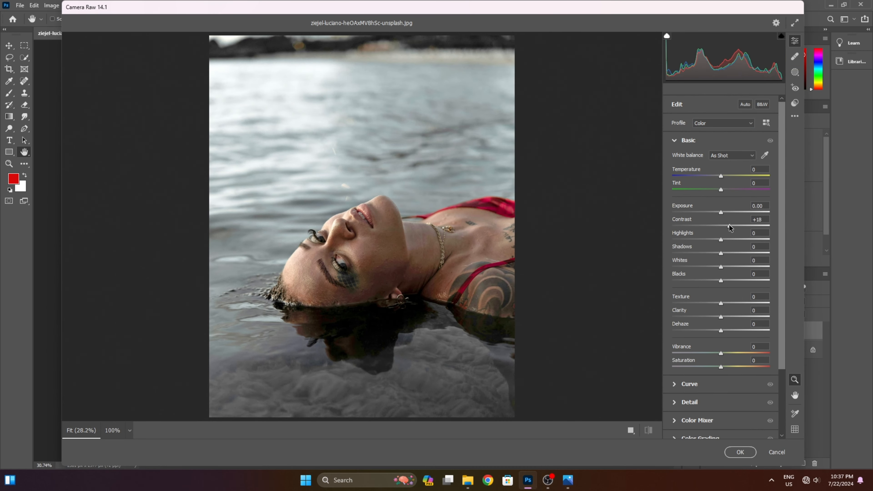
{"action": "left_click_drag", "start_coordinate": [721, 240], "coordinate": [731, 319]}
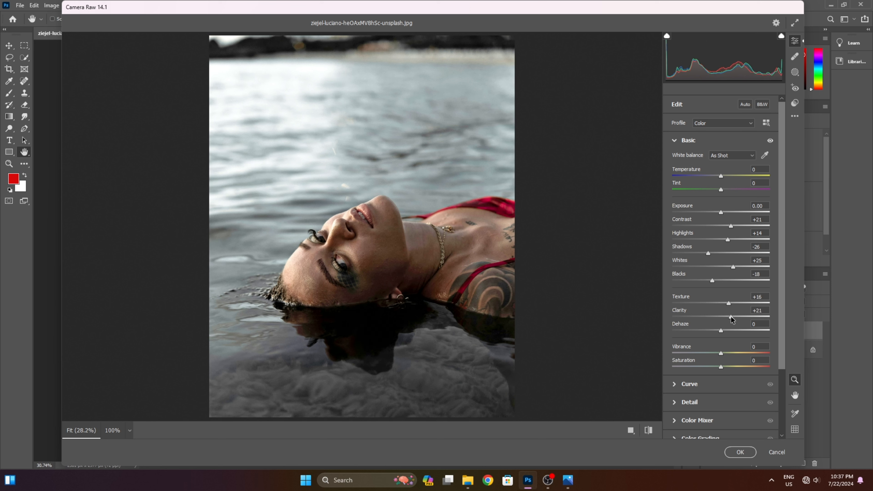
In the HSL Color Mixer, set the Oranges saturation to -13 and the Oranges luminance to +8
{"action": "left_click", "coordinate": [725, 421]}
{"action": "left_click_drag", "start_coordinate": [720, 307], "coordinate": [715, 307]}
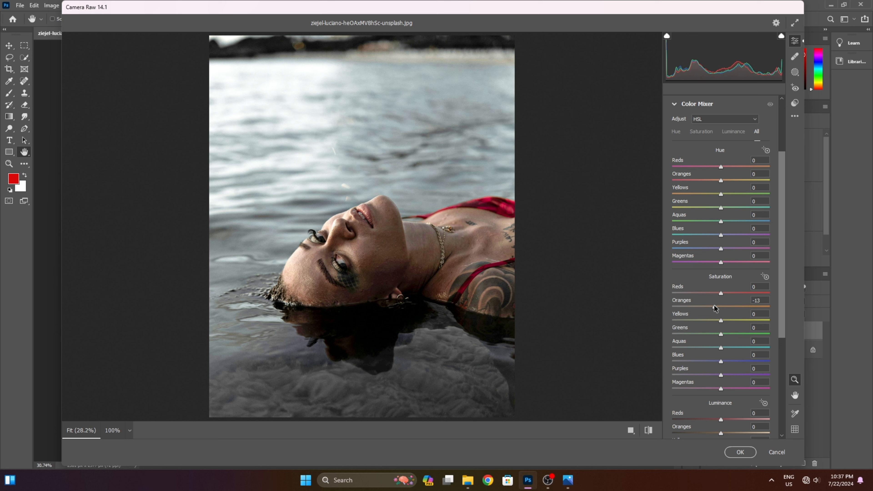
{"action": "left_click_drag", "start_coordinate": [724, 426], "coordinate": [729, 426]}
In Color Grading, tint the highlights slightly toward yellow-green
{"action": "scroll", "coordinate": [747, 317], "scroll_direction": "down", "scroll_amount": 4}
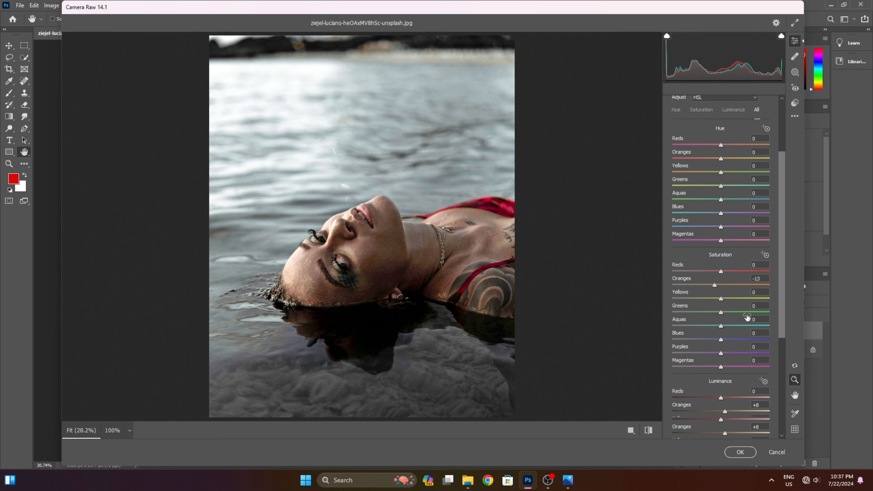
{"action": "scroll", "coordinate": [747, 316], "scroll_direction": "down", "scroll_amount": 1}
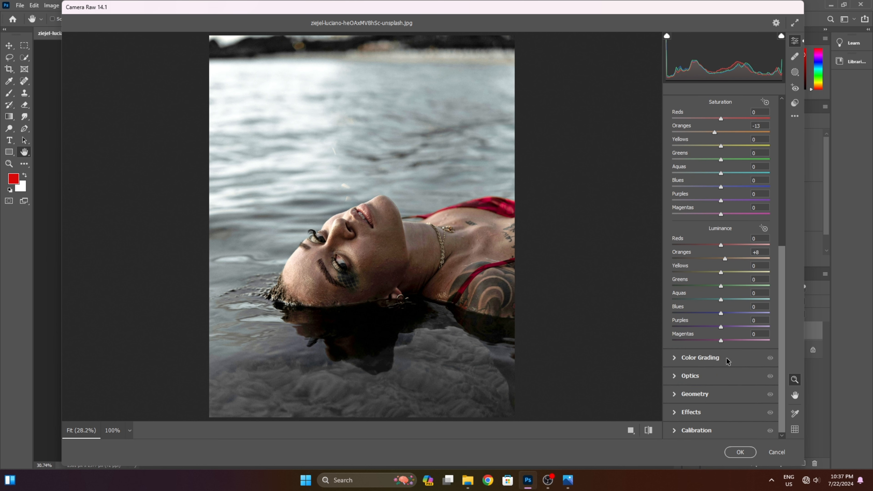
{"action": "left_click", "coordinate": [728, 361]}
{"action": "left_click_drag", "start_coordinate": [749, 349], "coordinate": [760, 326]}
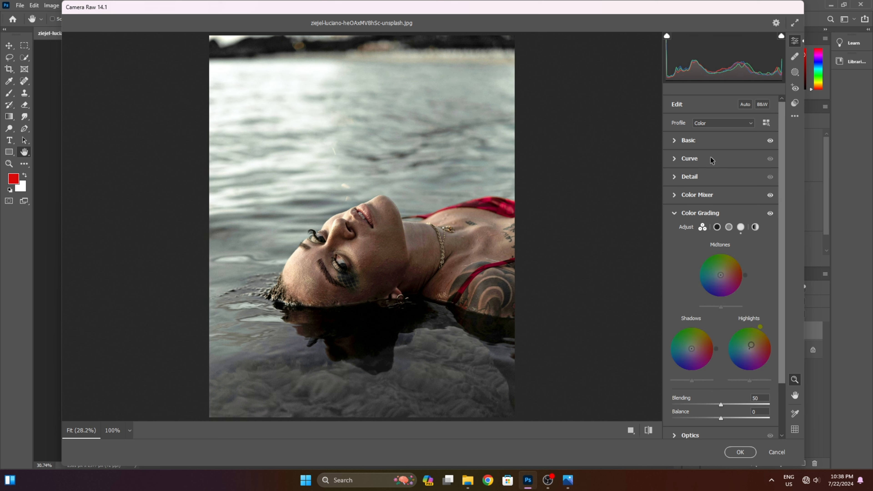
Set the Basic Temperature to -16, Tint to -17 and Clarity to +12, and apply the Camera Raw Filter
{"action": "left_click", "coordinate": [713, 144]}
{"action": "left_click_drag", "start_coordinate": [721, 176], "coordinate": [713, 193]}
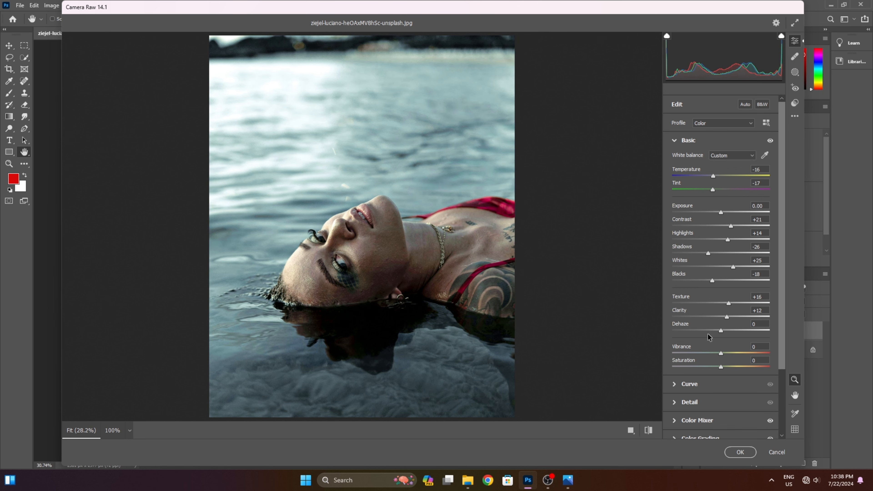
{"action": "left_click", "coordinate": [740, 452]}
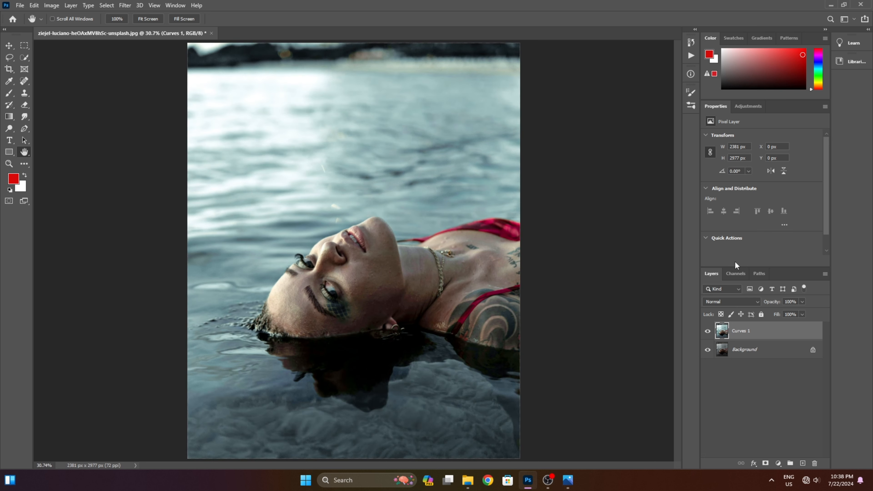
Add a Levels adjustment layer above Curves 1 and set its white input level to 228
{"action": "left_click", "coordinate": [758, 396]}
{"action": "left_click", "coordinate": [746, 106]}
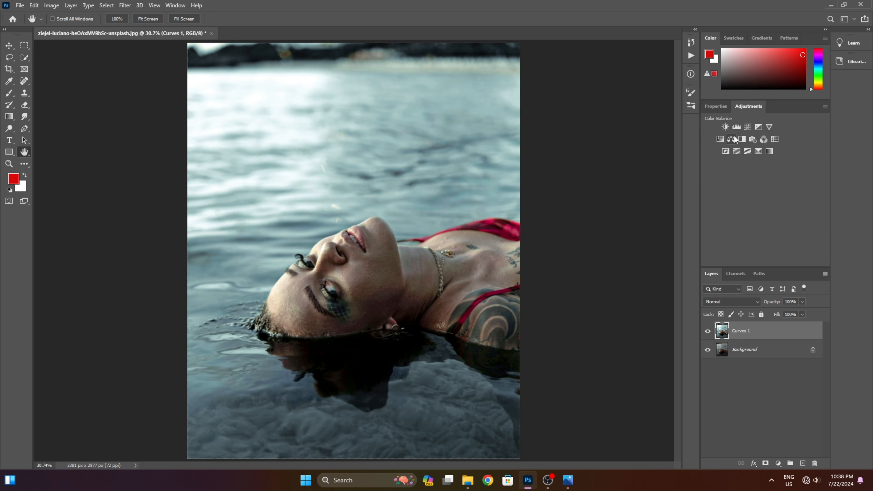
{"action": "left_click", "coordinate": [735, 126]}
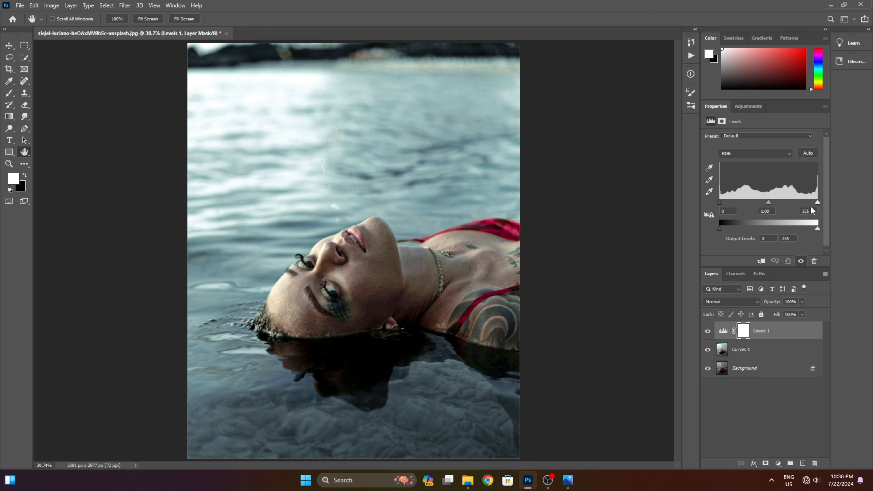
{"action": "left_click_drag", "start_coordinate": [818, 203], "coordinate": [768, 202]}
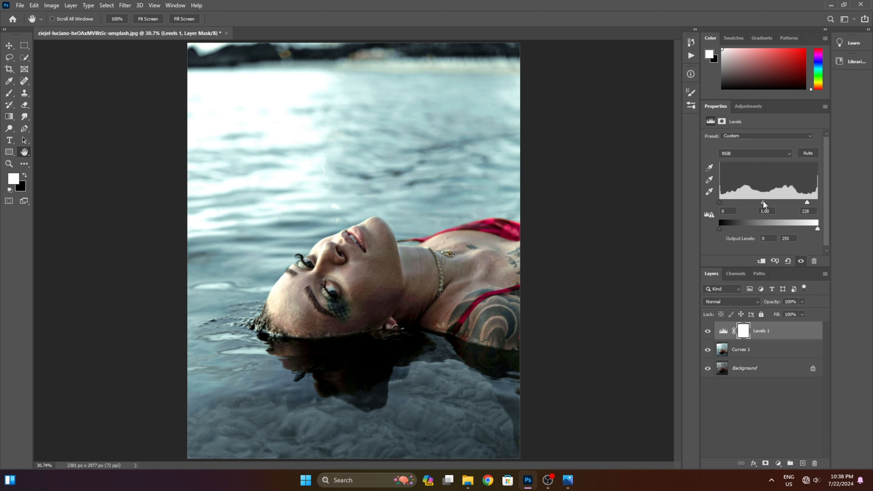
Merge the Levels 1 adjustment with the Curves 1 layer
{"action": "left_click", "coordinate": [762, 355]}
{"action": "left_click", "coordinate": [776, 332], "text": "shift"}
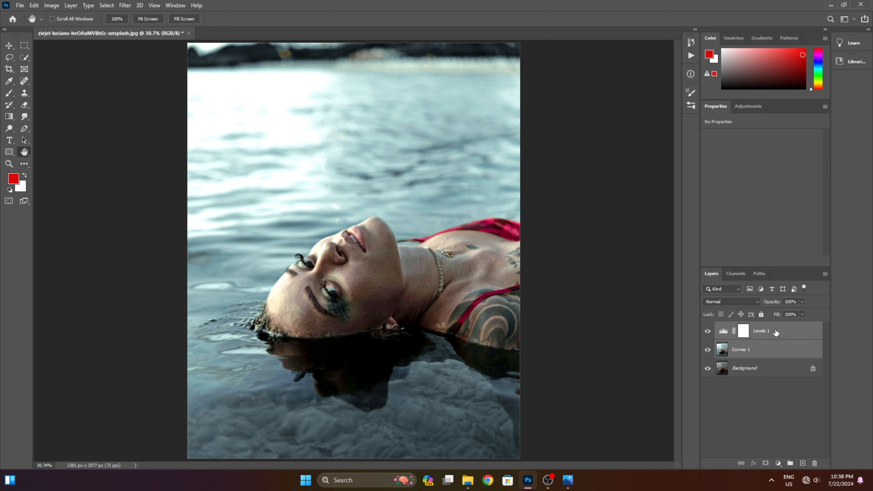
{"action": "key", "text": "ctrl+e"}
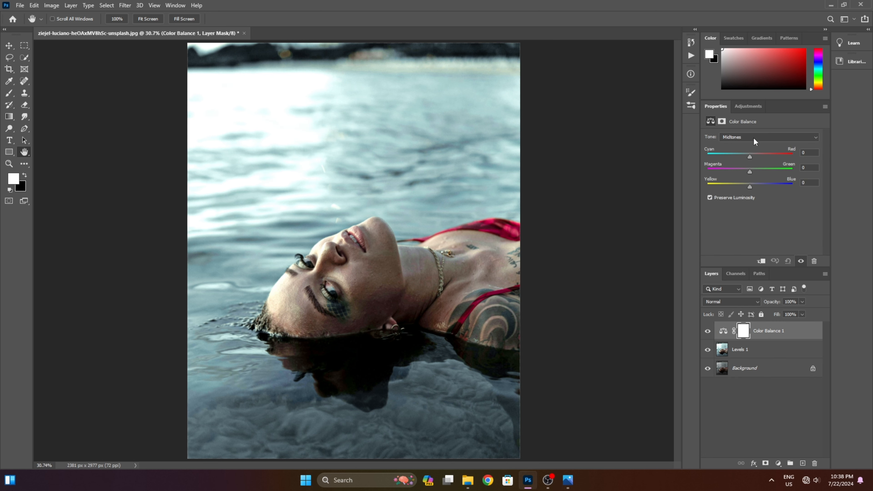
In a Color Balance adjustment layer, set the Highlights to Cyan-Red -5, Magenta-Green -3 and Yellow-Blue +32
{"action": "left_click", "coordinate": [754, 137]}
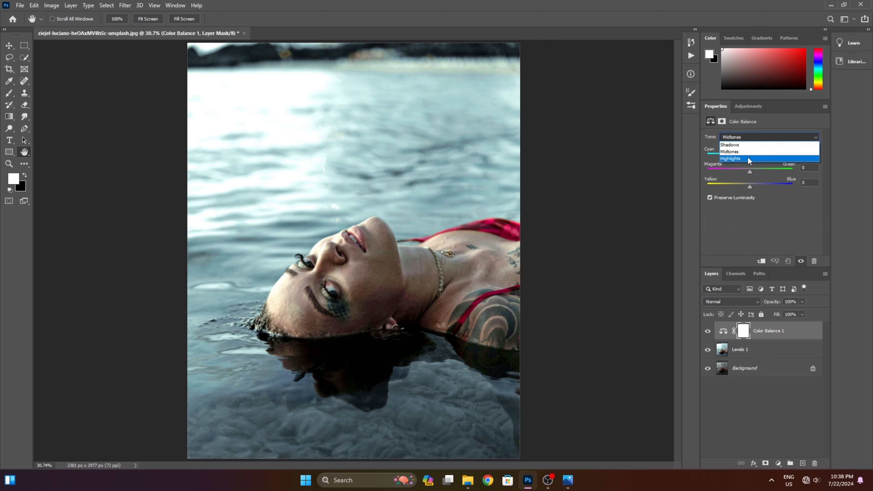
{"action": "left_click", "coordinate": [749, 157]}
{"action": "left_click_drag", "start_coordinate": [749, 155], "coordinate": [761, 187]}
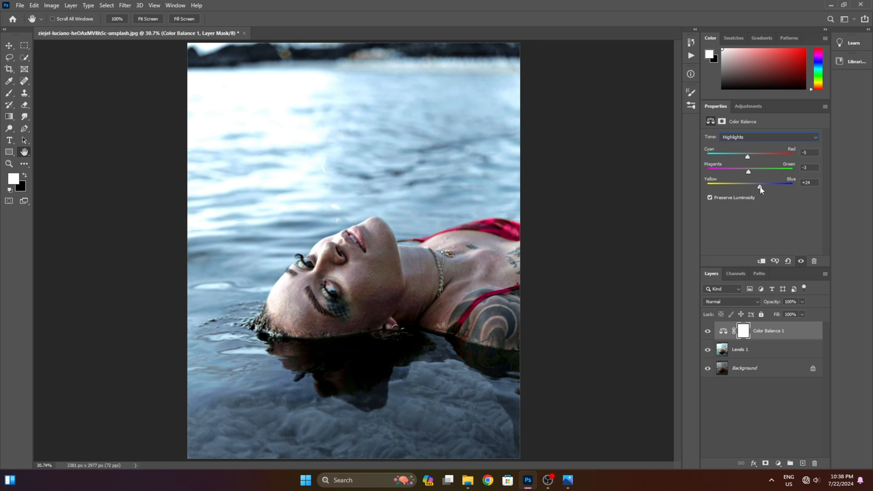
Set the Color Balance Midtones to Cyan-Red +18, Magenta-Green +9 and Yellow-Blue +17
{"action": "left_click", "coordinate": [761, 140]}
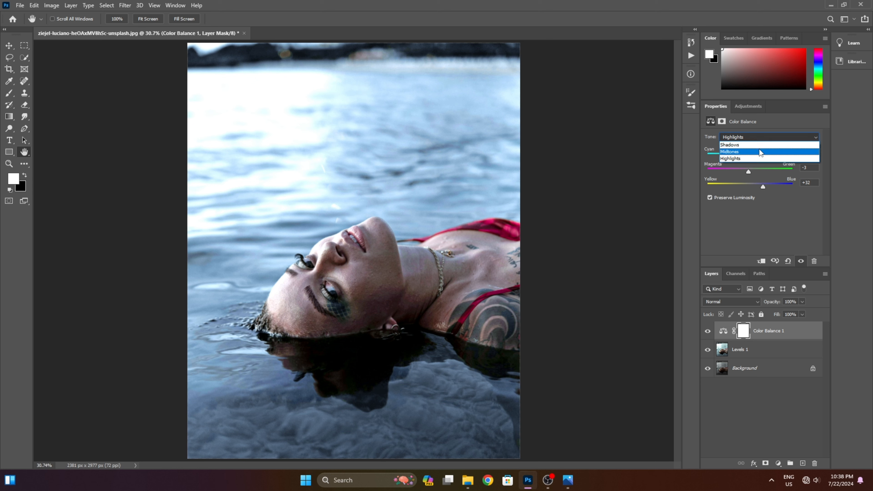
{"action": "left_click", "coordinate": [760, 149]}
{"action": "left_click_drag", "start_coordinate": [750, 157], "coordinate": [757, 185]}
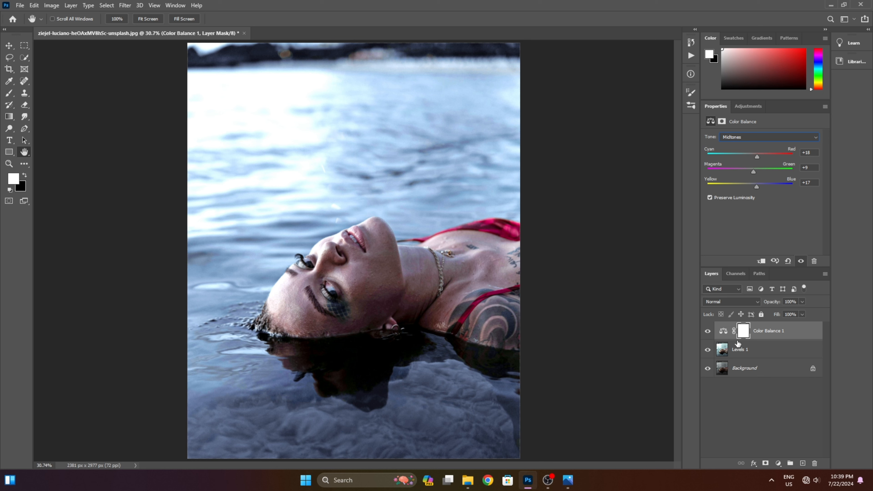
Merge the Color Balance 1 adjustment with the Levels 1 layer and toggle the merged layer's visibility to compare it with the Background
{"action": "left_click", "coordinate": [721, 350]}
{"action": "left_click", "coordinate": [794, 332]}
{"action": "left_click", "coordinate": [784, 345], "text": "shift"}
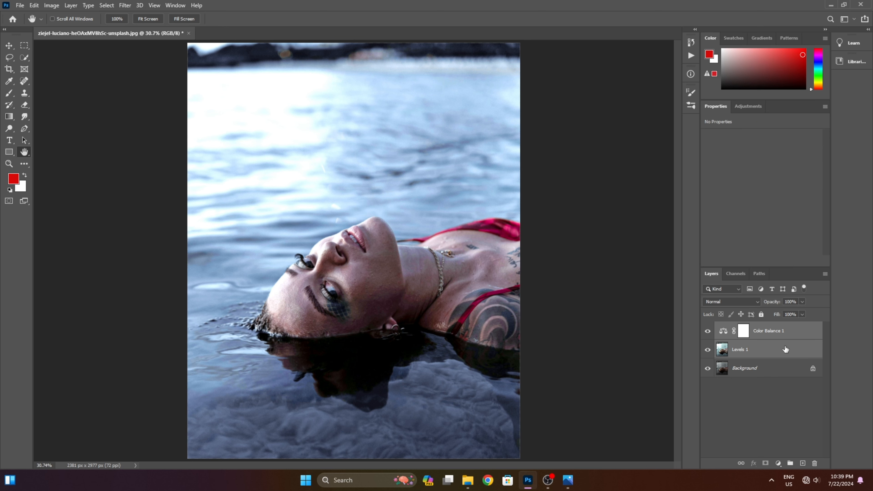
{"action": "key", "text": "e"}
{"action": "left_click_drag", "start_coordinate": [784, 348], "coordinate": [748, 341]}
{"action": "key", "text": "ctrl+e"}
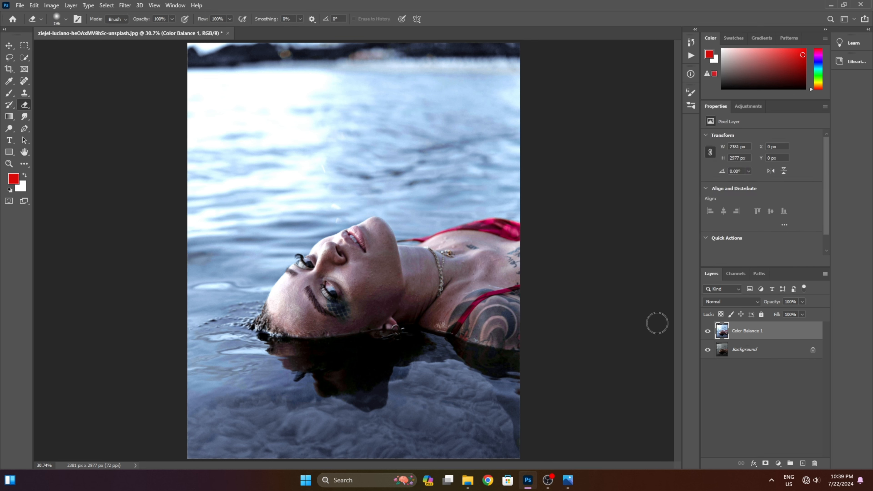
{"action": "left_click", "coordinate": [24, 151]}
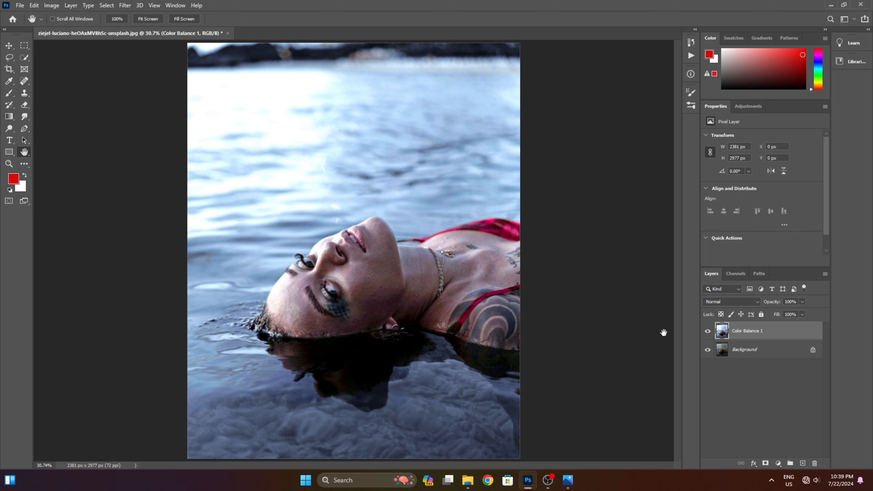
{"action": "left_click", "coordinate": [708, 331]}
{"action": "left_click", "coordinate": [708, 331]}
Open the Camera Raw Filter on the merged layer and create a Select Subject mask of the woman
{"action": "left_click", "coordinate": [125, 5]}
{"action": "left_click", "coordinate": [152, 59]}
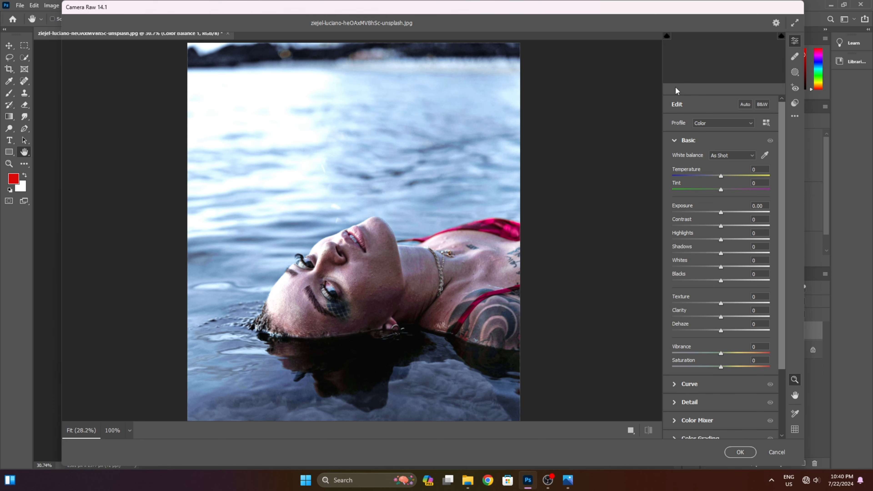
{"action": "left_click", "coordinate": [796, 72]}
{"action": "left_click", "coordinate": [720, 120]}
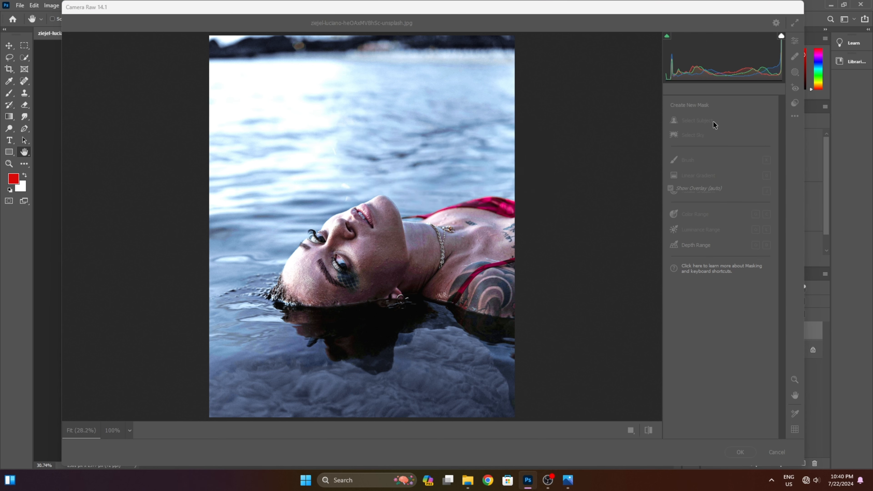
Invert the Subject 1 mask component so the mask covers the water and background
{"action": "left_click", "coordinate": [754, 132]}
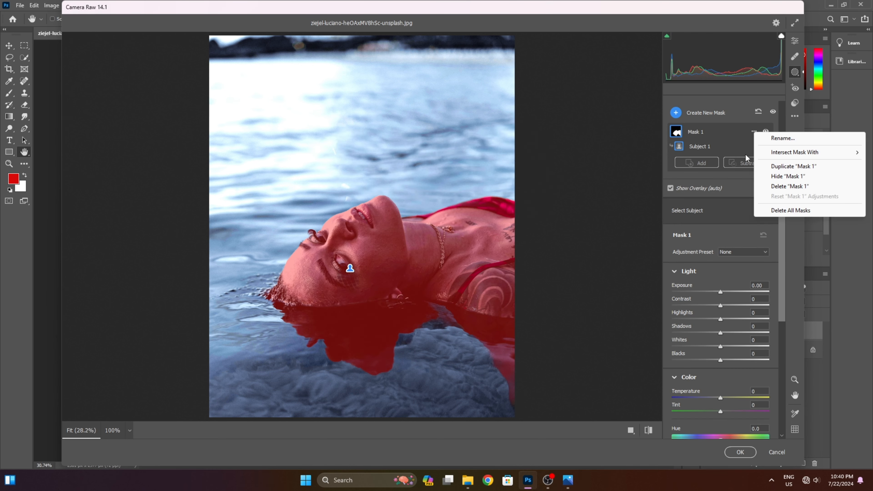
{"action": "left_click", "coordinate": [732, 138]}
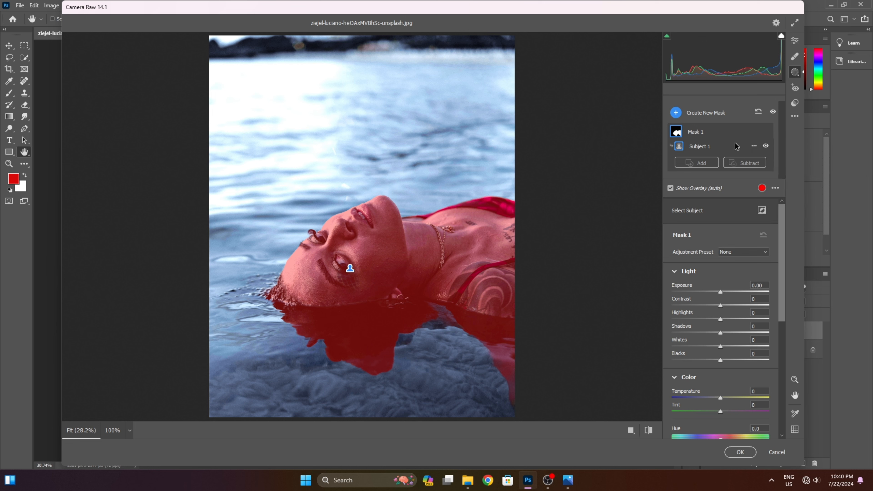
{"action": "left_click", "coordinate": [754, 145]}
{"action": "left_click", "coordinate": [772, 175]}
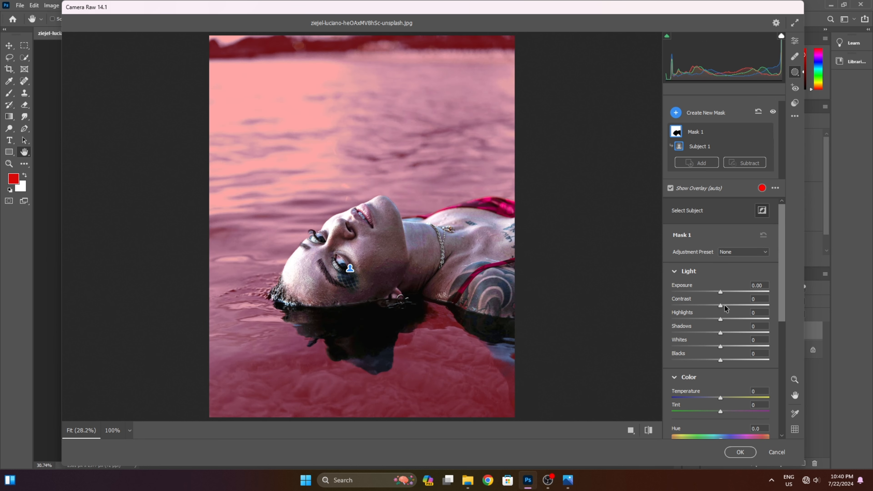
Give the masked background Contrast +8, Highlights -77, Shadows +21, Whites -30, Blacks -35 and a slightly cooler Temperature, and apply the filter
{"action": "left_click_drag", "start_coordinate": [721, 305], "coordinate": [704, 361]}
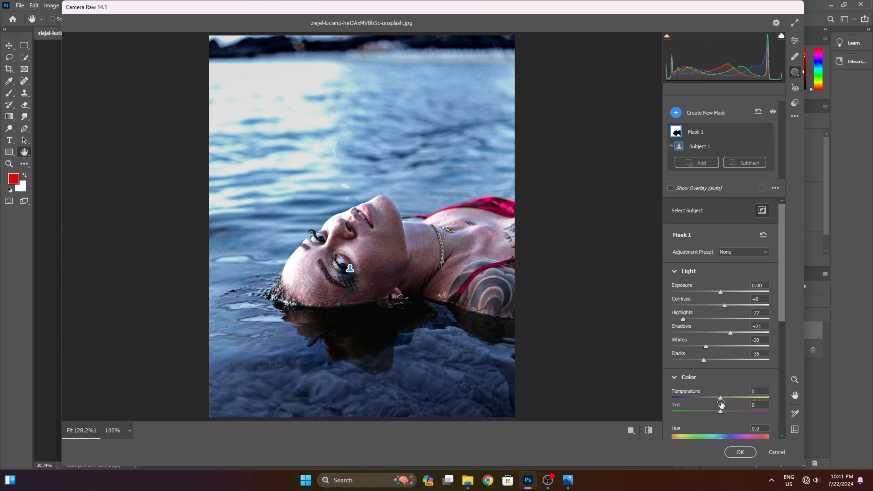
{"action": "left_click_drag", "start_coordinate": [721, 398], "coordinate": [713, 400]}
{"action": "scroll", "coordinate": [725, 436], "scroll_direction": "down", "scroll_amount": 2}
{"action": "left_click", "coordinate": [740, 452]}
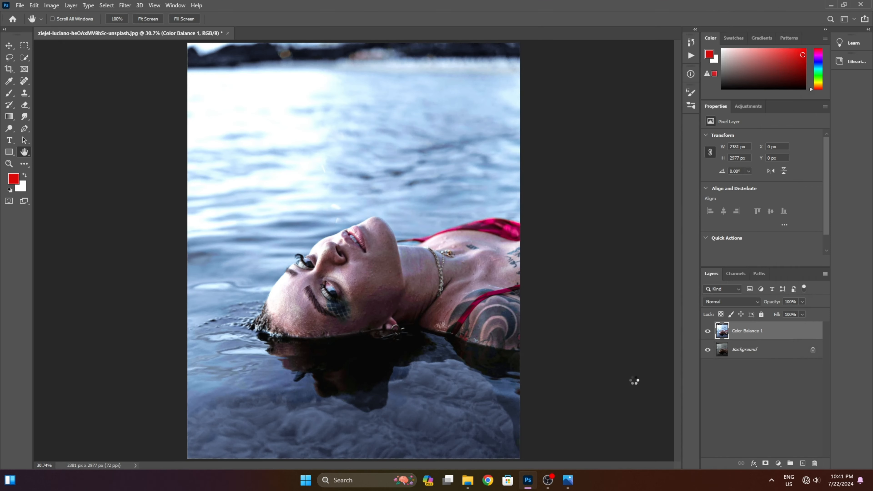